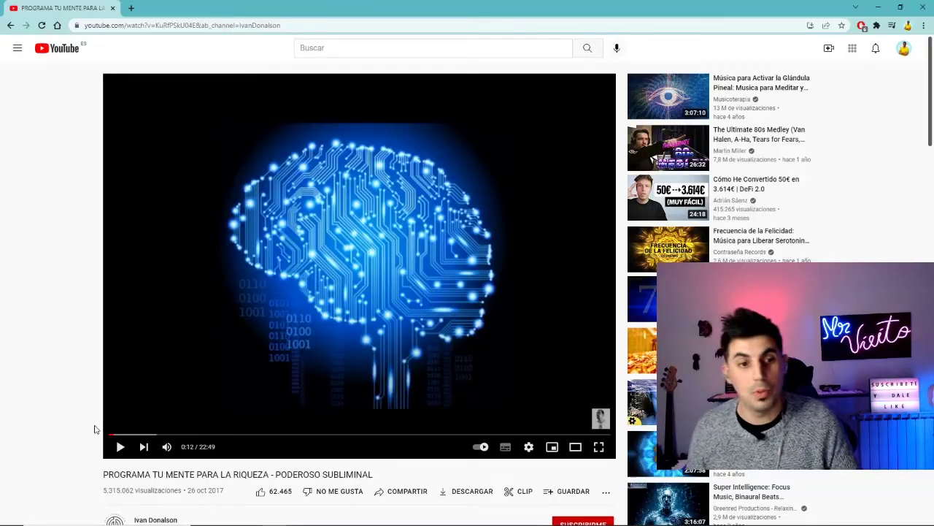
- Play the YouTube subliminal video, switch to Ableton Live and listen to the audio clip on track 2 from bar 161
key(space)
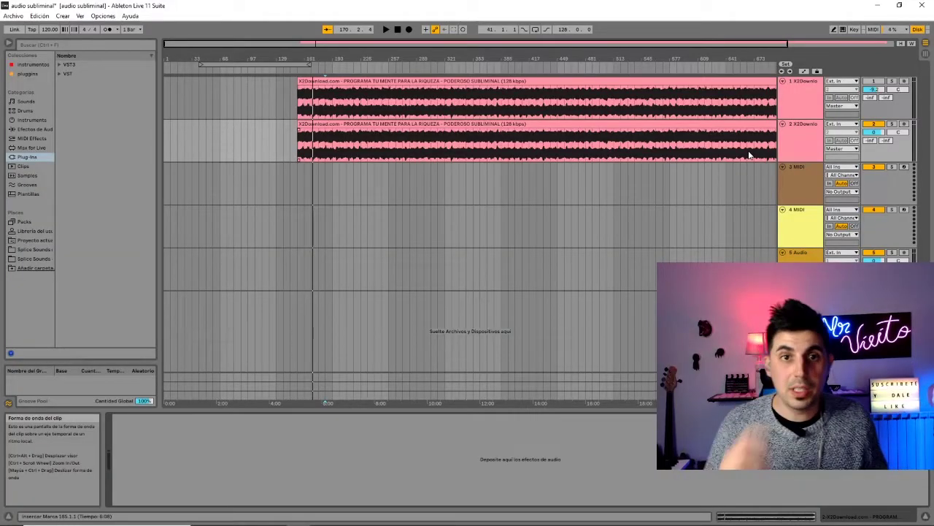
click(787, 102)
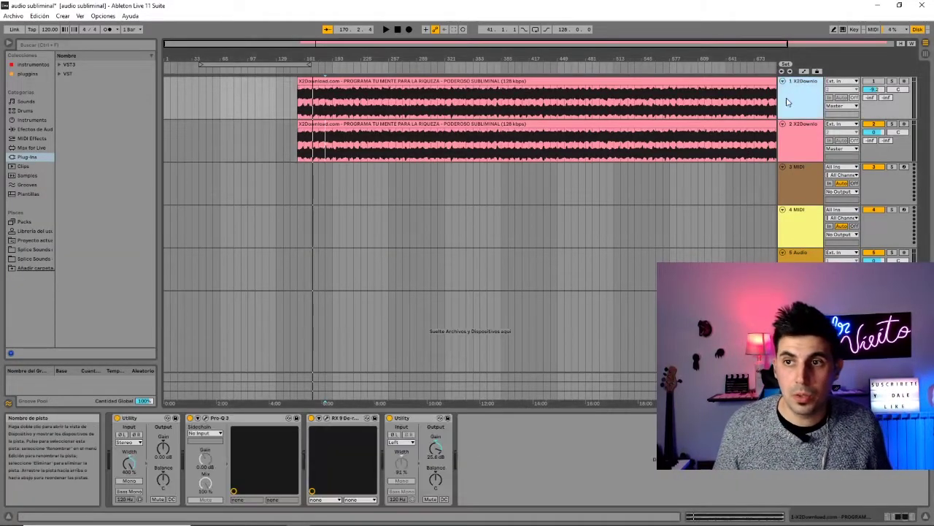
click(793, 139)
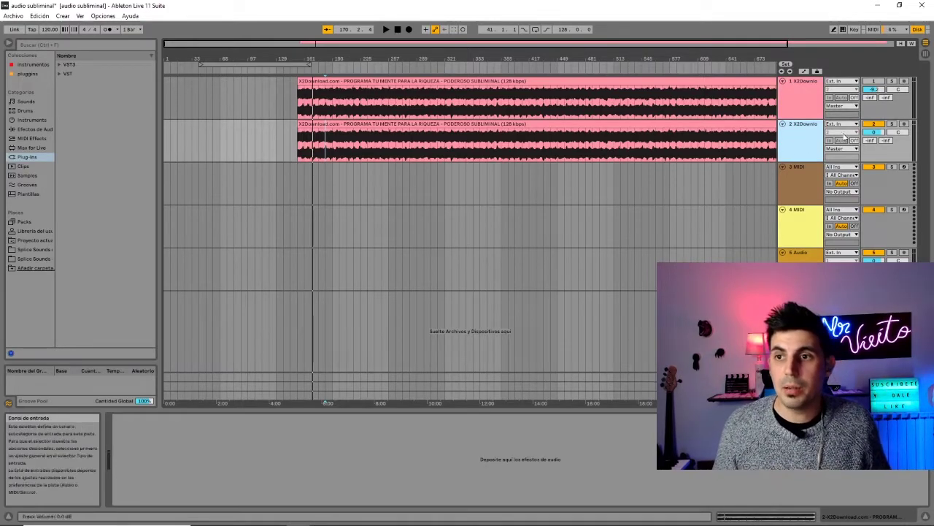
click(307, 140)
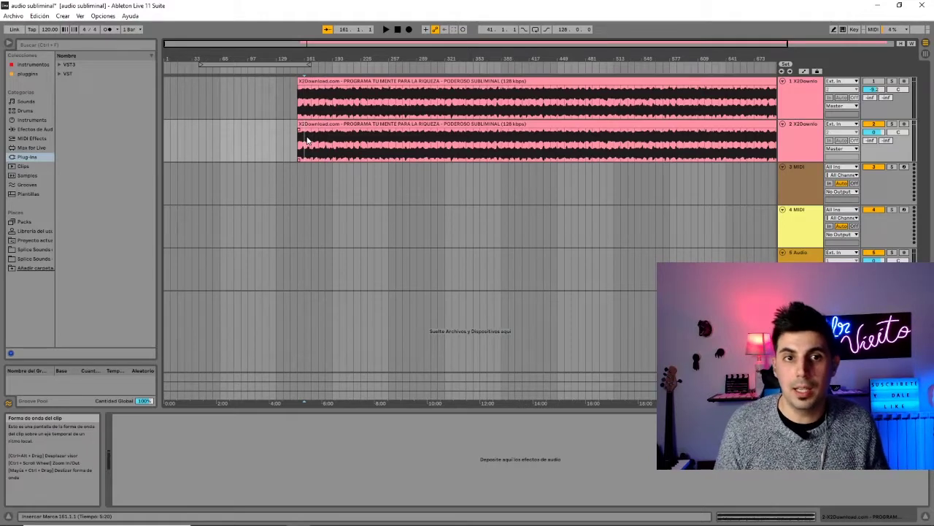
key(space)
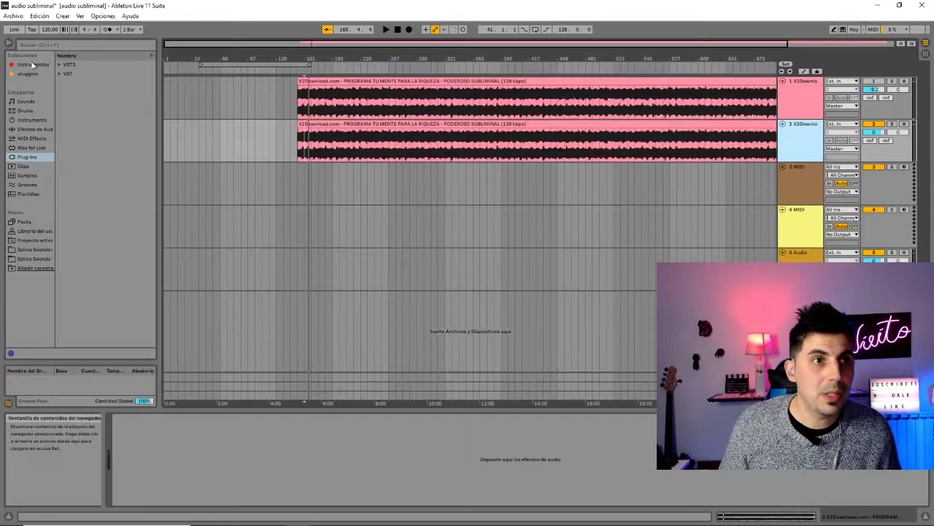
- Add a Utility device to track 2 and raise its stereo width to 283% while the audio plays
click(24, 76)
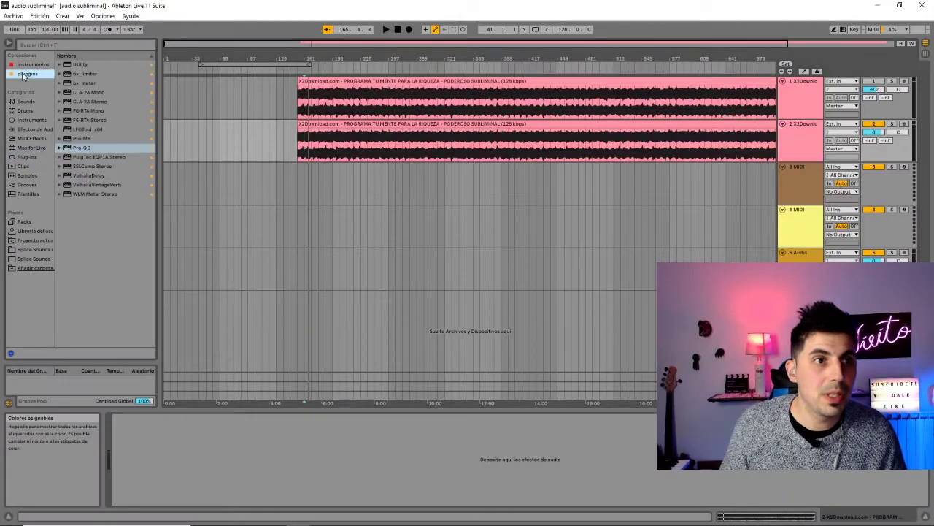
key(Return)
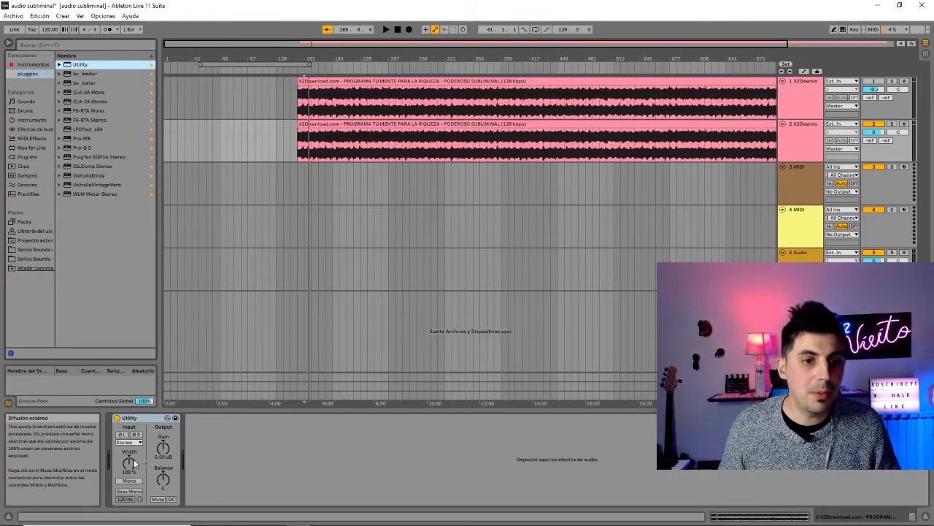
key(space)
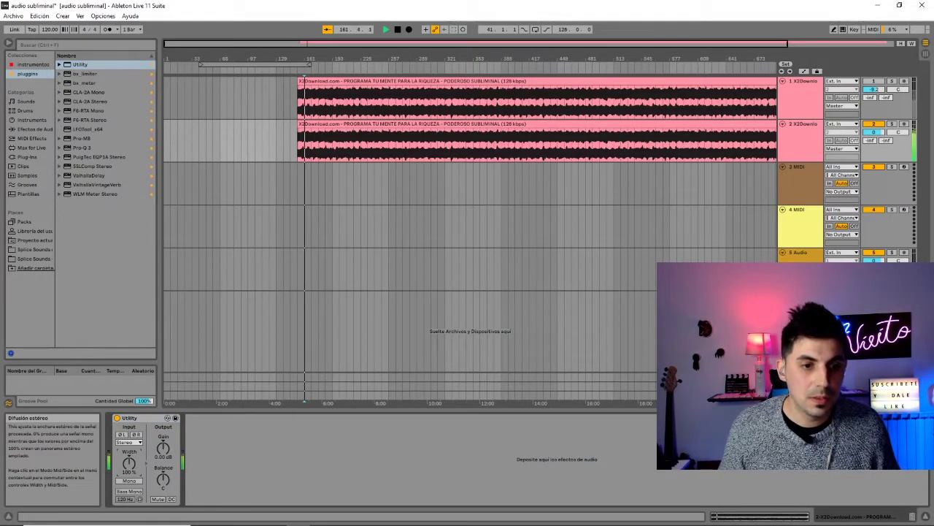
drag(129, 462, 128, 435)
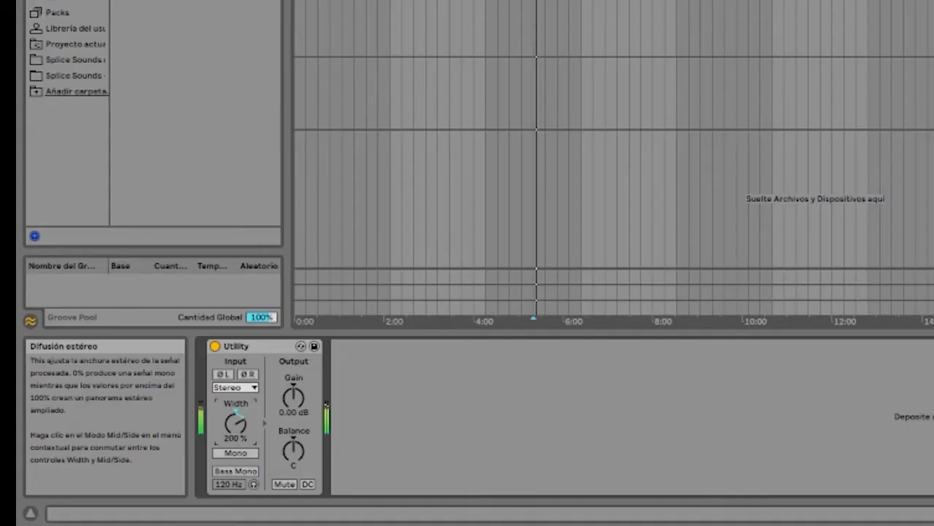
drag(236, 422, 235, 413)
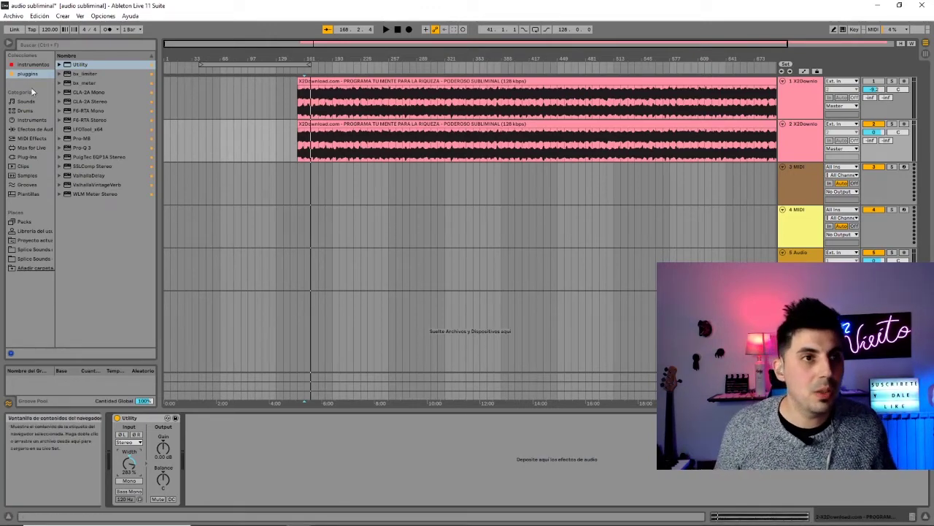
- Add Pro-Q 3 after the Utility on track 2 and create a Low Cut band with a Brickwall slope
double_click(81, 148)
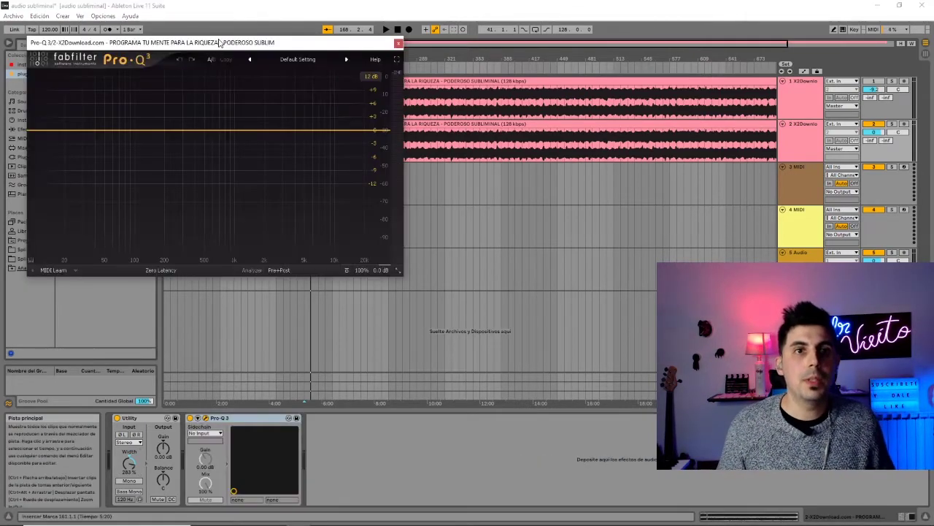
drag(219, 41, 384, 75)
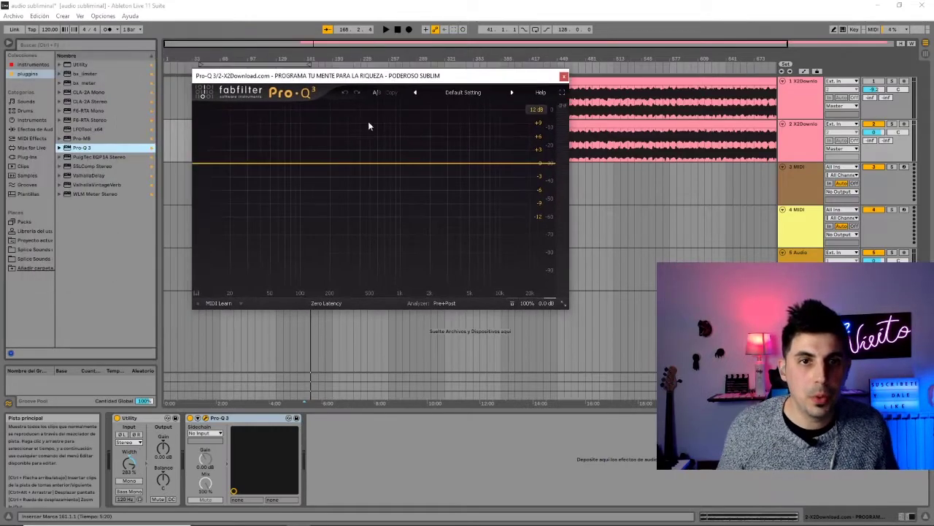
click(327, 163)
click(247, 260)
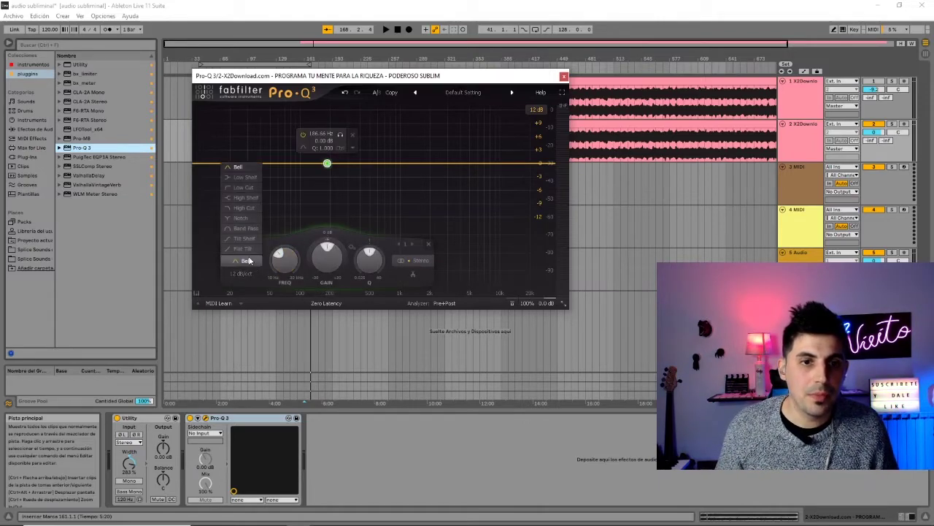
click(246, 191)
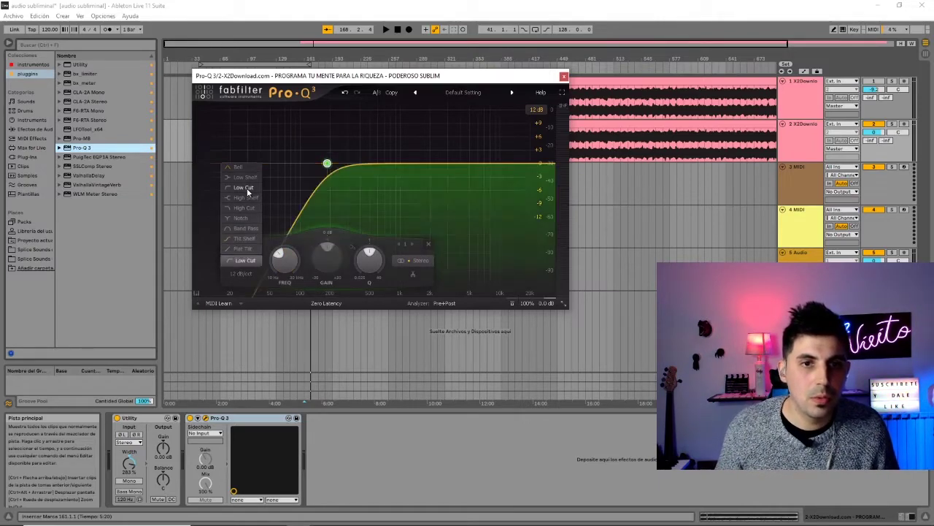
click(244, 273)
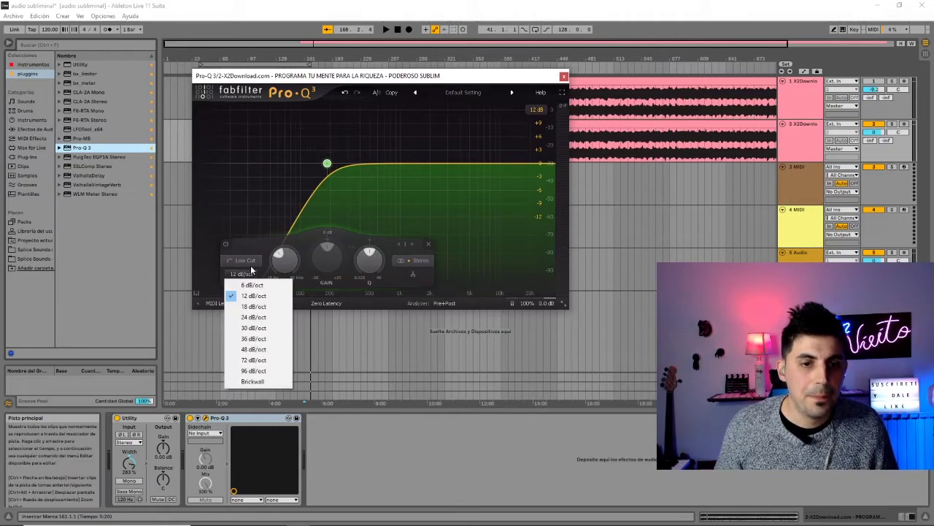
click(254, 381)
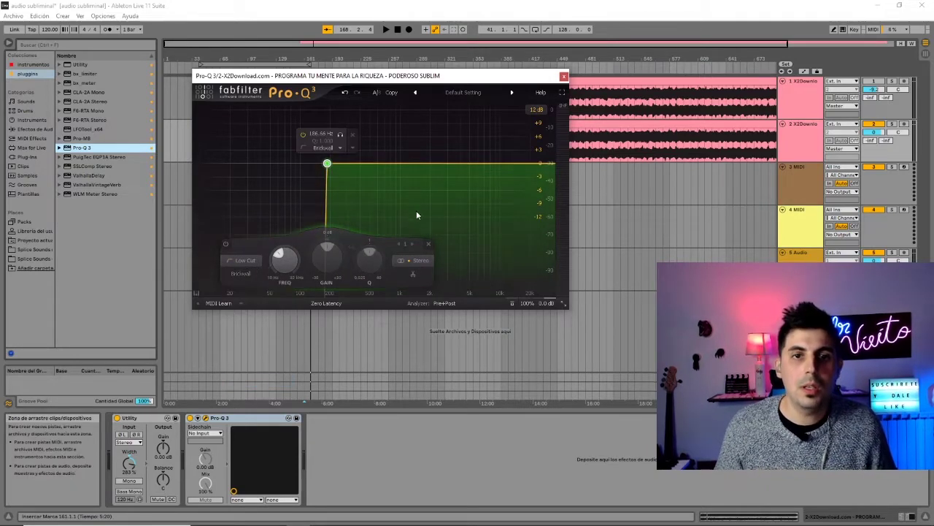
- Sweep the low cut from 10 Hz up to about 1 kHz during playback to remove the low-frequency music
drag(327, 166, 200, 164)
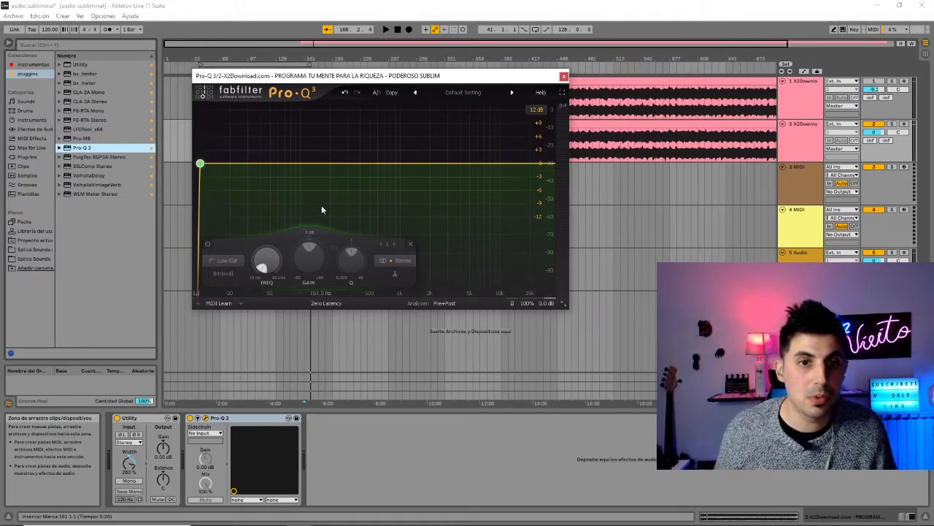
key(space)
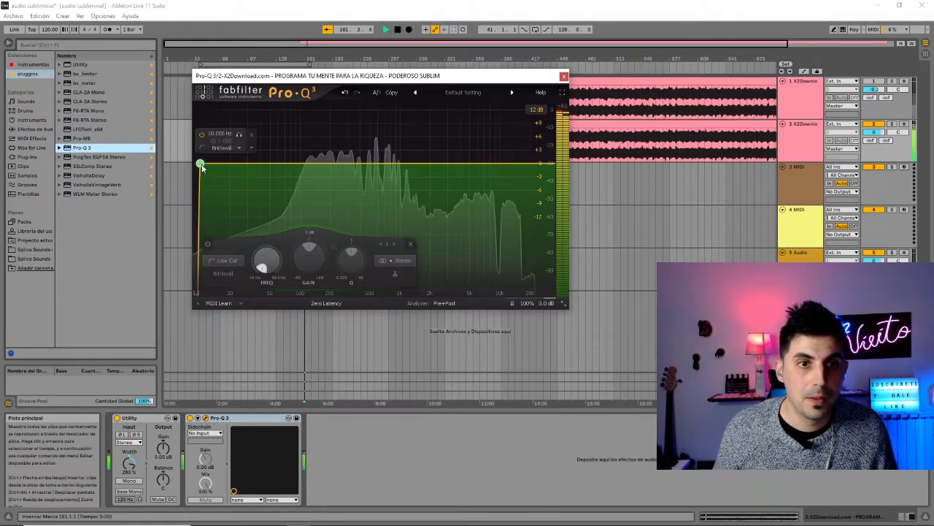
drag(200, 163, 420, 192)
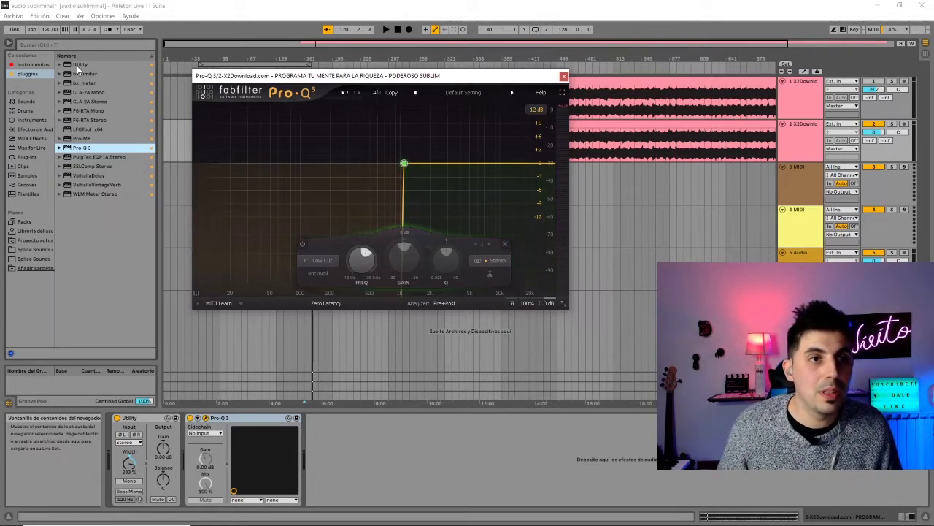
- Add a second Utility after Pro-Q 3 and raise its output gain to 25 dB while the track plays
drag(79, 65, 352, 438)
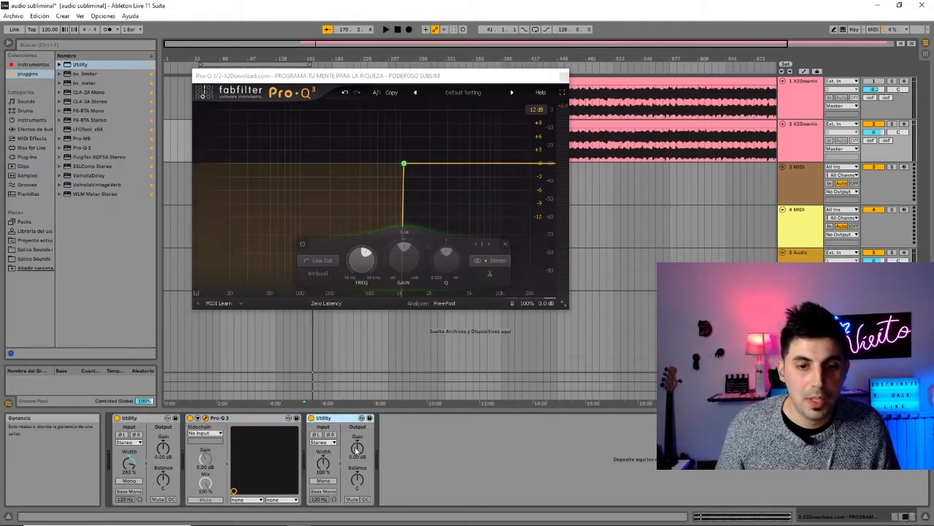
key(space)
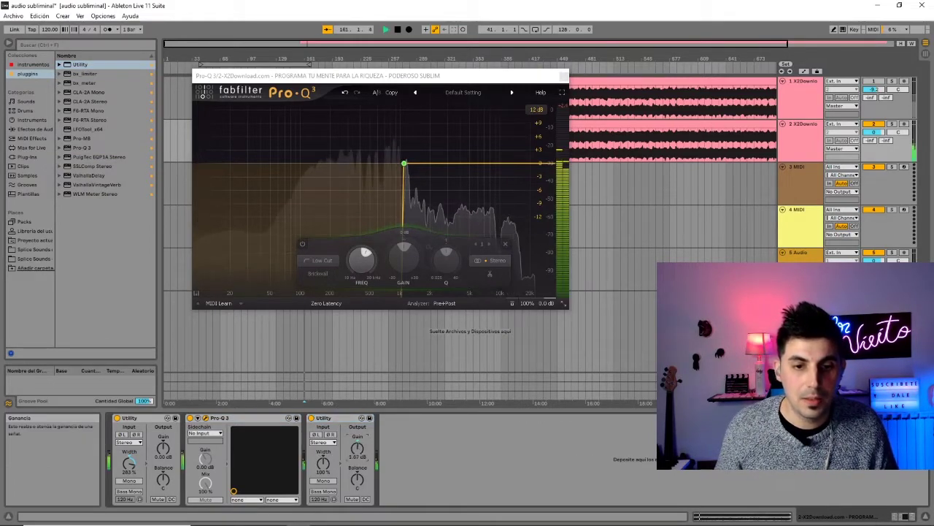
drag(357, 449, 358, 411)
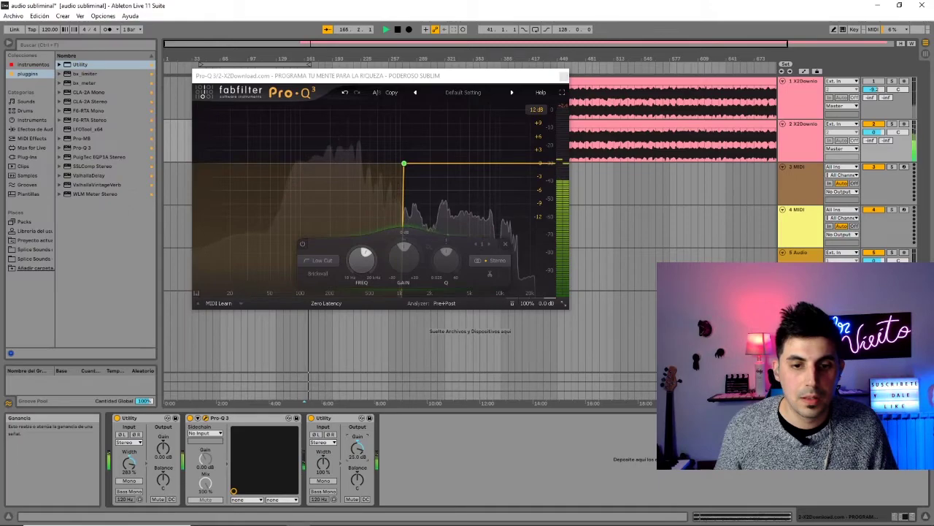
drag(358, 411, 359, 452)
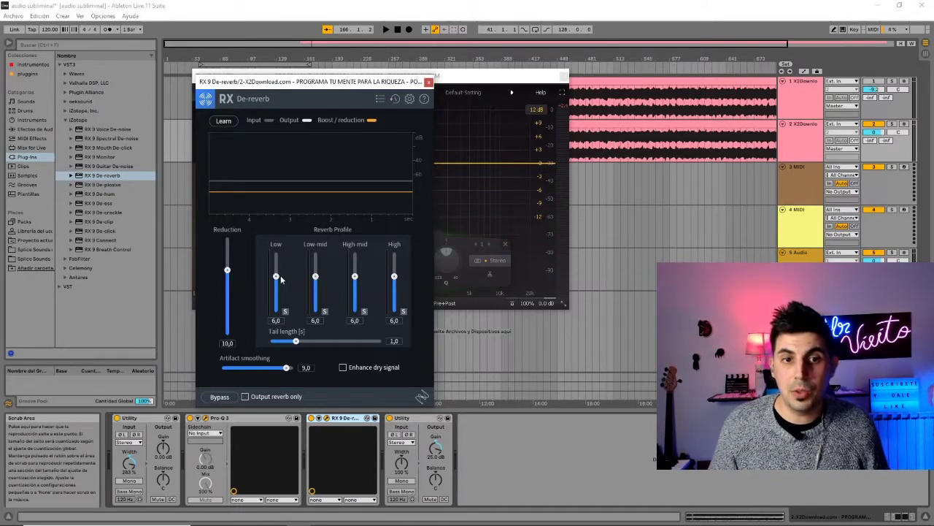
- Set the RX 9 De-reverb profile to 0 for Low, Low-mid and High-mid, and 7.1 for High, during playback
drag(277, 278, 277, 314)
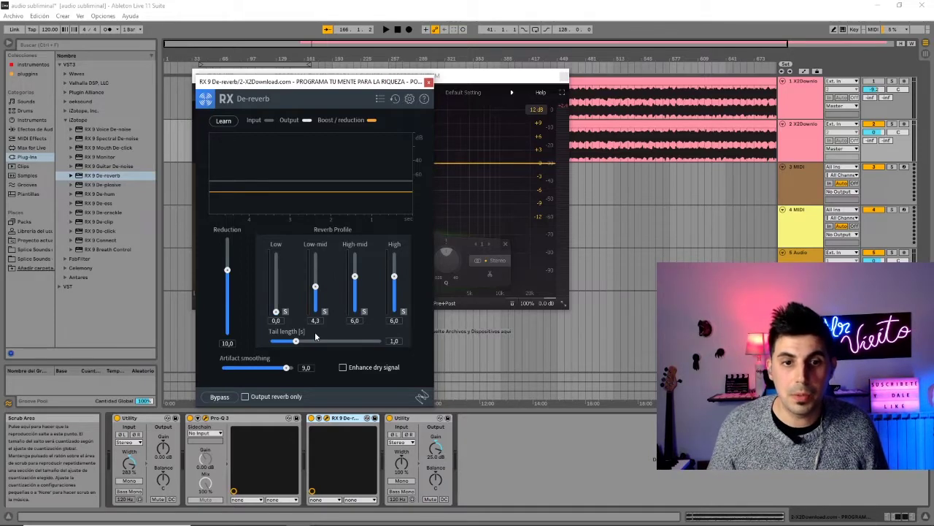
drag(315, 286, 316, 314)
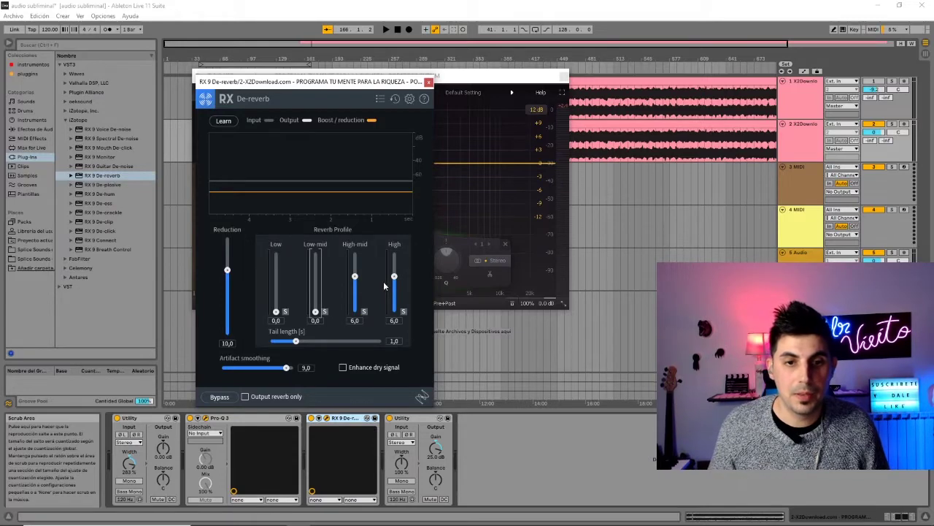
key(space)
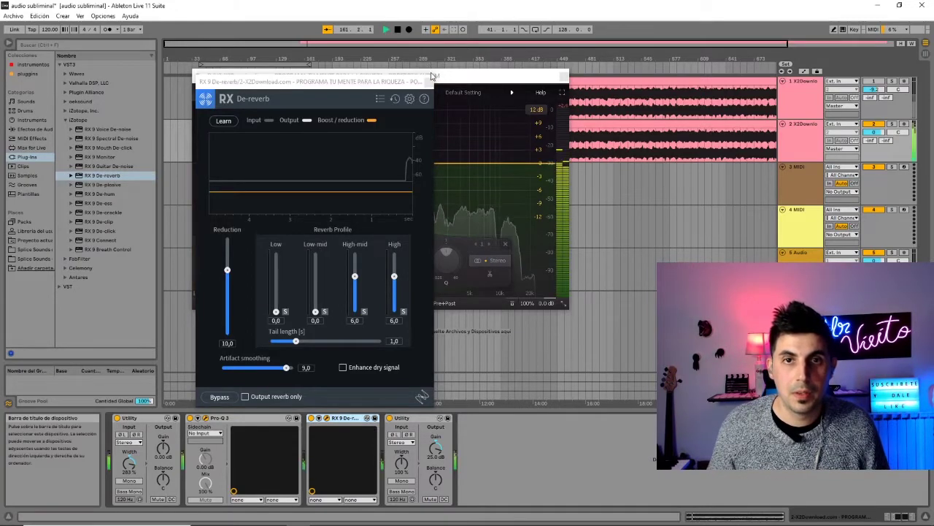
drag(394, 276, 394, 266)
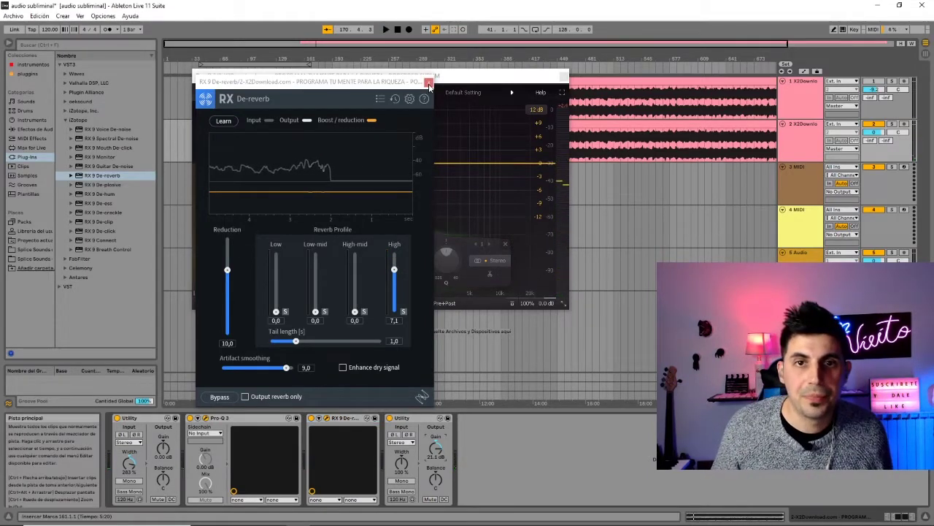
- Close the open plugin windows and play back track 2 with the full effect chain
click(540, 97)
click(563, 76)
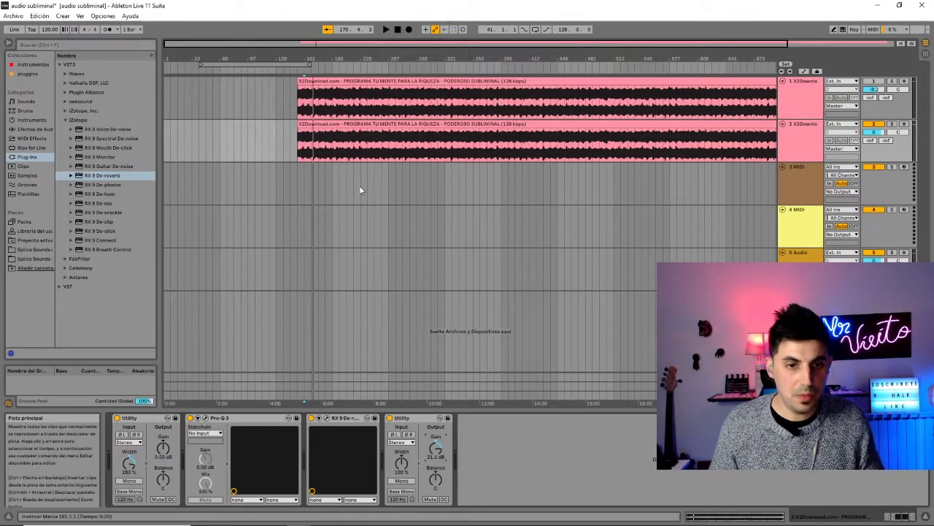
key(space)
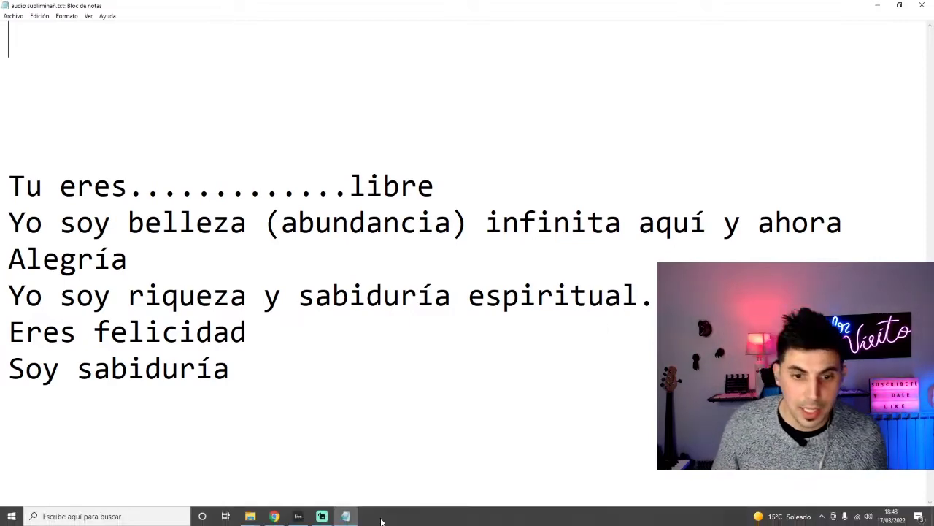
- Switch to the subliminal video in Chrome and expand its full description
click(276, 517)
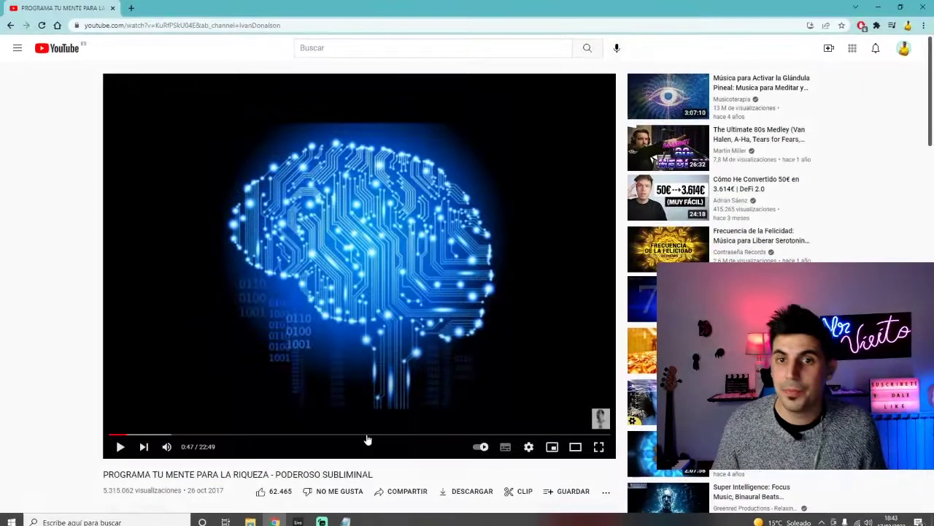
scroll(103, 322, down, 3)
scroll(97, 324, down, 1)
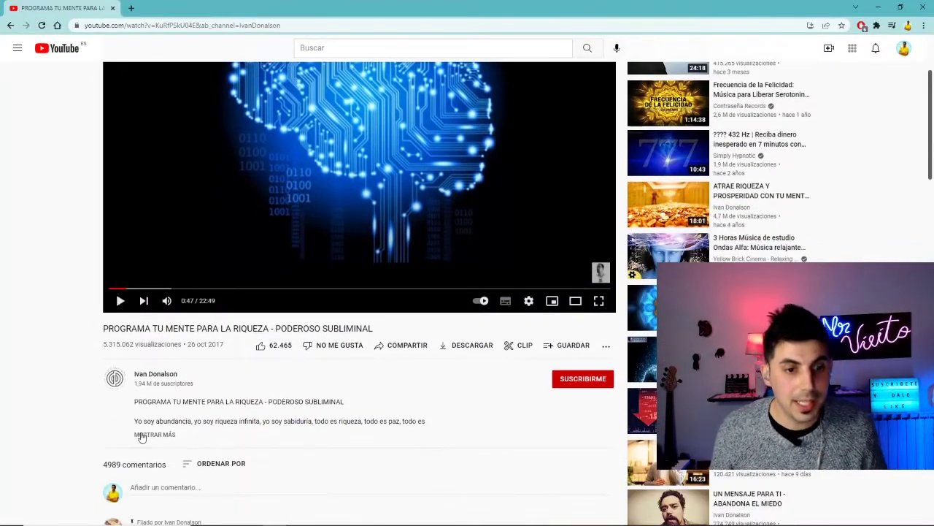
click(147, 434)
scroll(152, 357, down, 2)
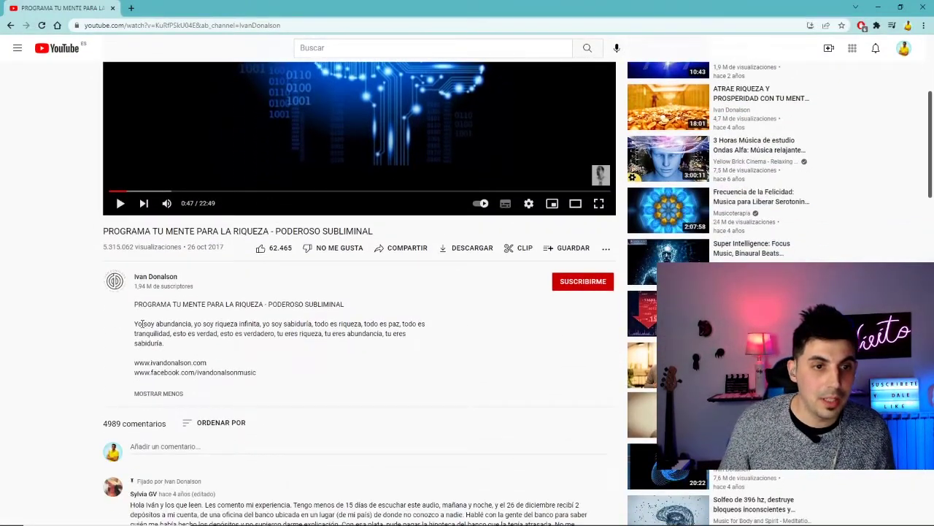
- Examine the affirmations in the video description, highlighting phrases such as "tu eres riqueza" for comparison
drag(137, 324, 195, 338)
triple_click(194, 338)
click(135, 330)
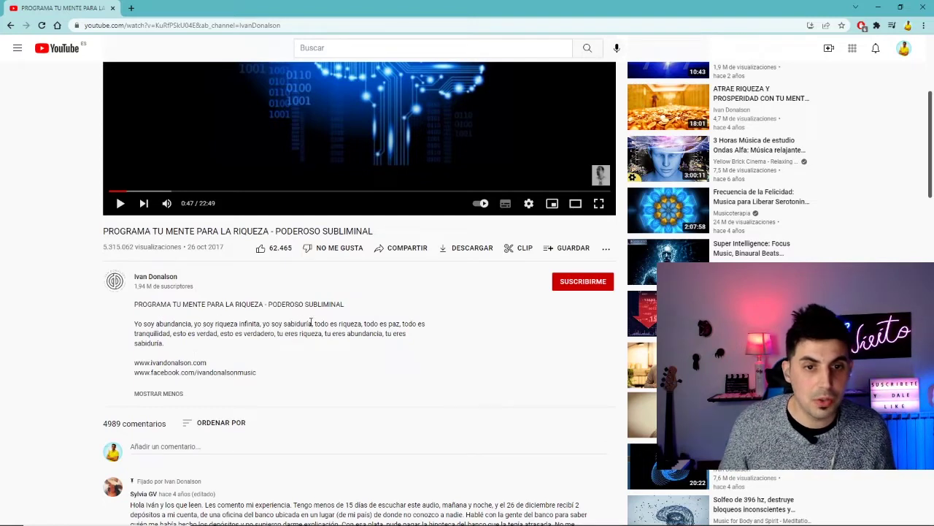
drag(382, 325, 295, 341)
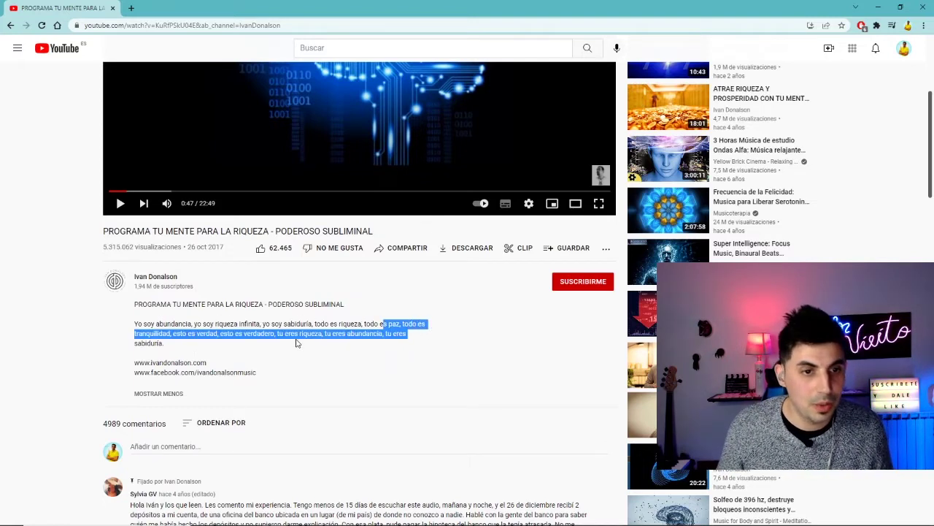
click(269, 343)
drag(174, 333, 333, 336)
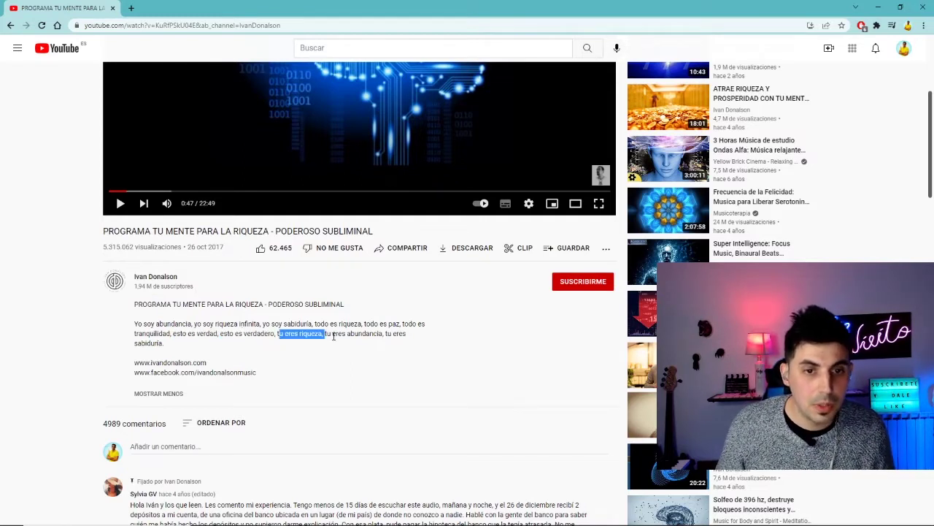